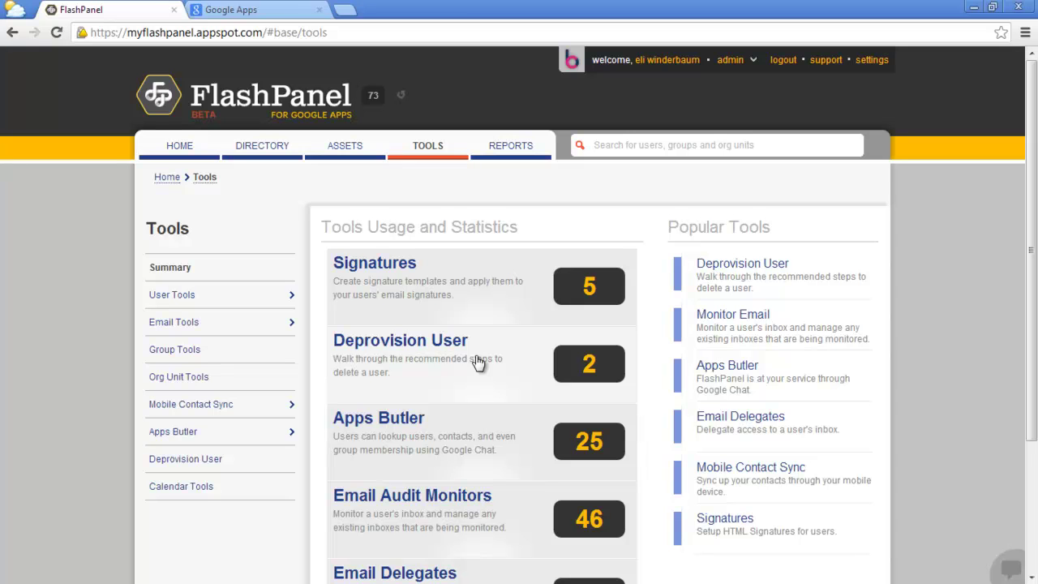
# Step: Open the Deprovision User tool and filter its list to In Progress deprovisions
pyautogui.click(479, 363)
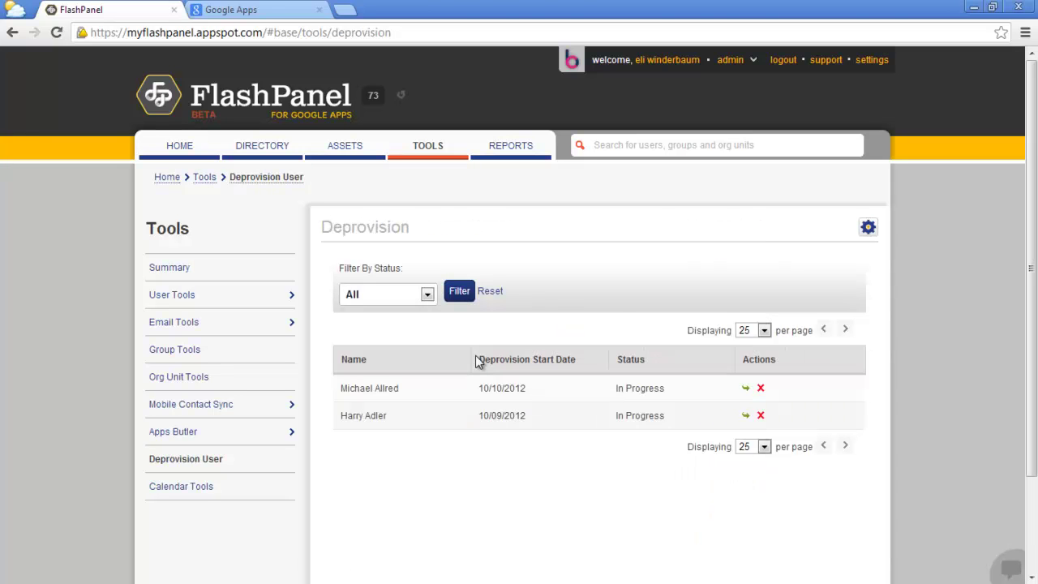
pyautogui.press('Down')
# Step: Start a new deprovisioning for the departing user, found by typing part of their name
pyautogui.click(869, 230)
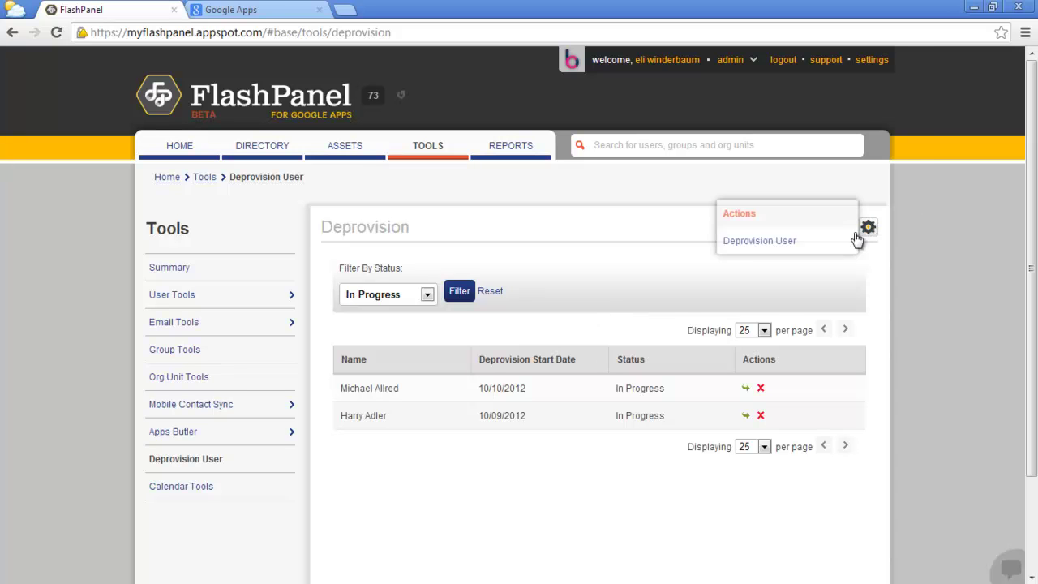
pyautogui.click(811, 240)
pyautogui.write('jami')
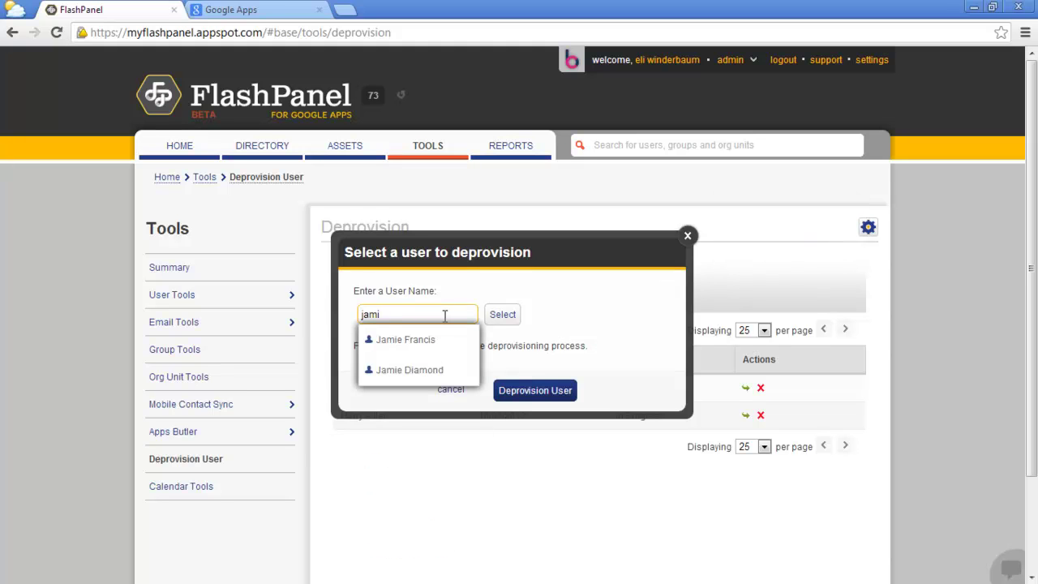
pyautogui.click(448, 369)
pyautogui.click(501, 318)
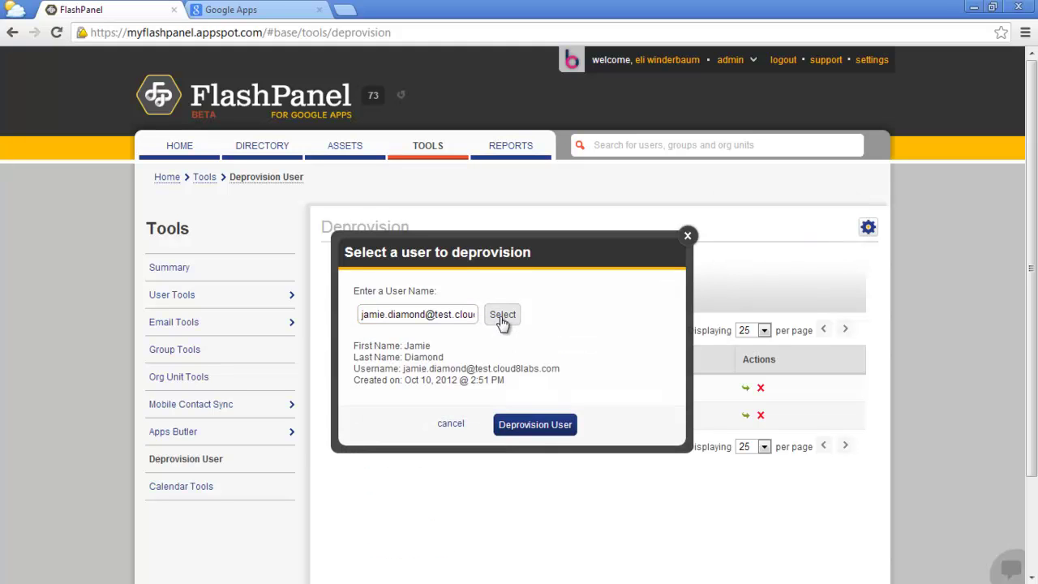
pyautogui.click(536, 428)
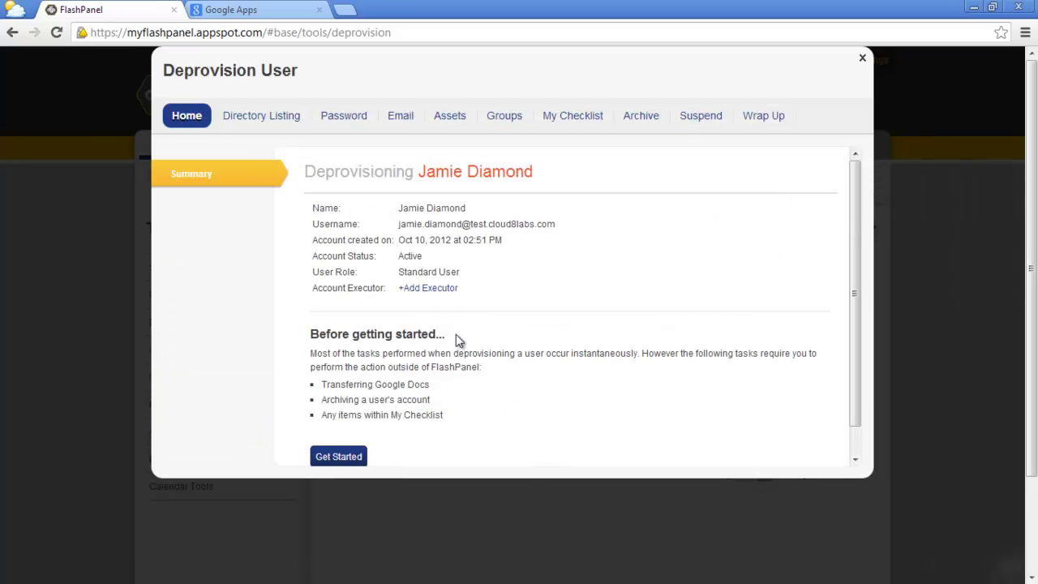
# Step: Assign the chosen colleague as account executor and save the assignment
pyautogui.click(429, 289)
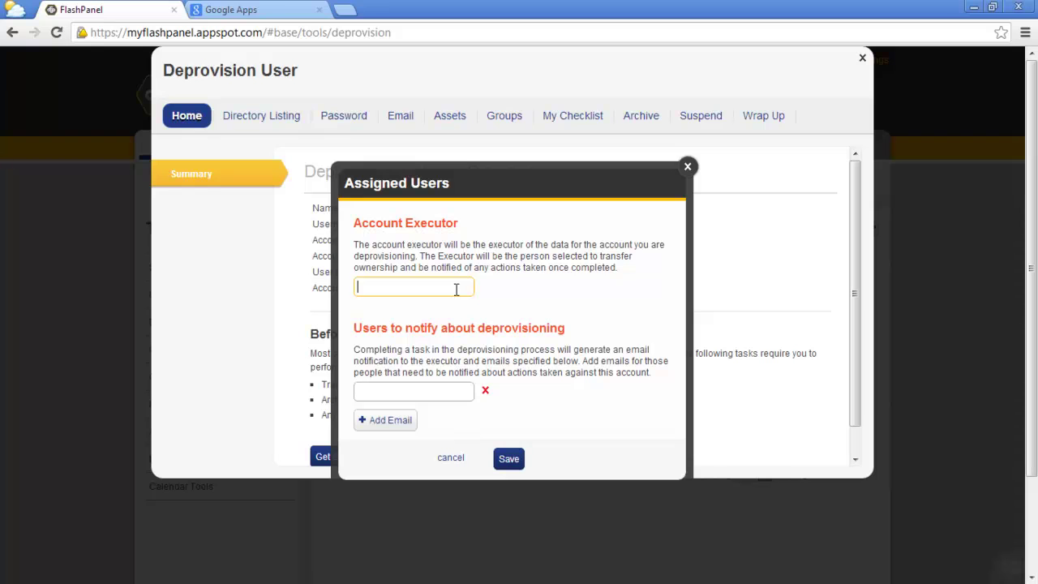
pyautogui.write('stacy')
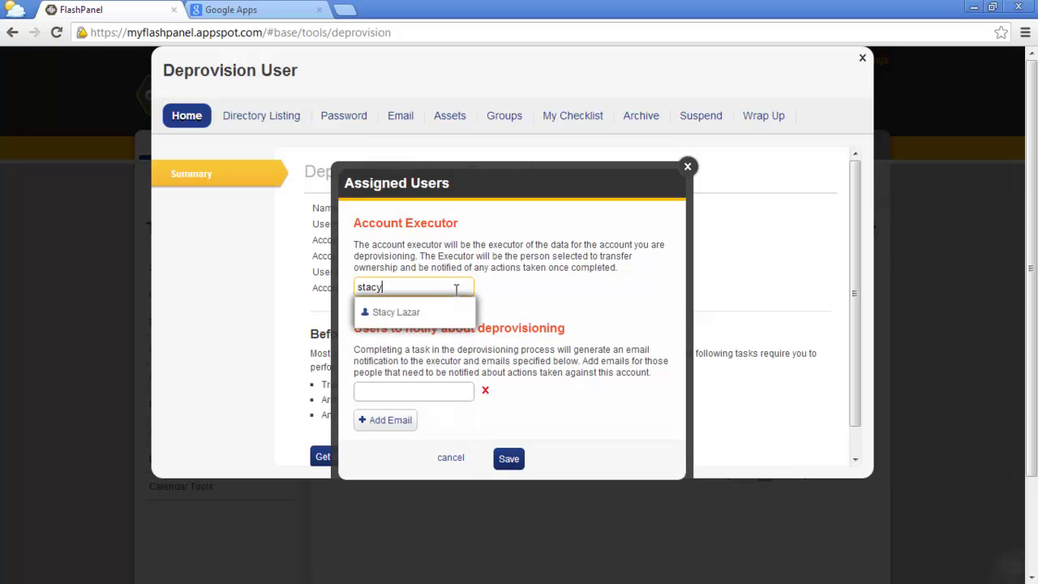
pyautogui.click(427, 315)
pyautogui.click(511, 459)
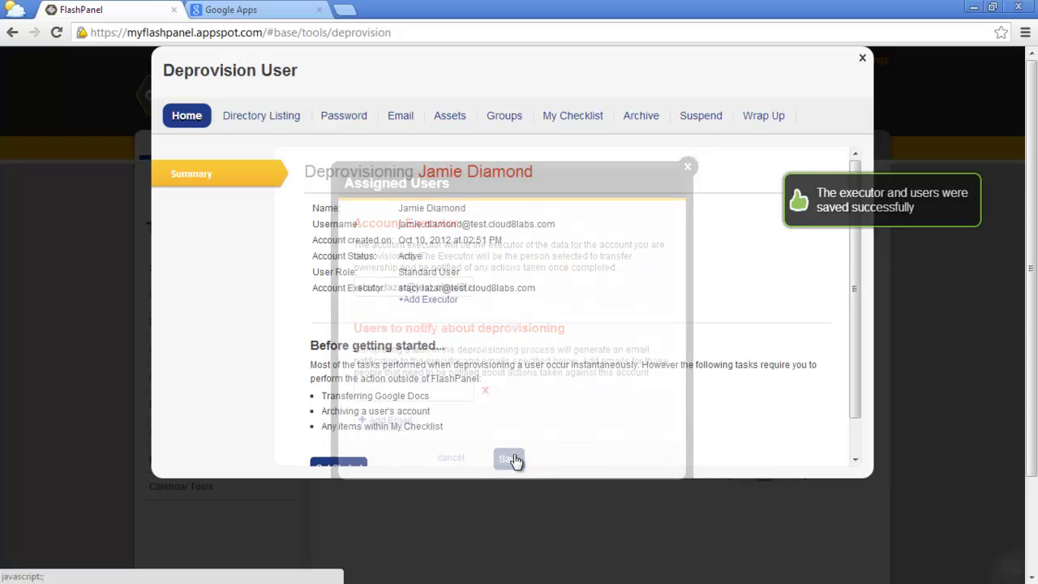
pyautogui.scroll(-1, 367, 421)
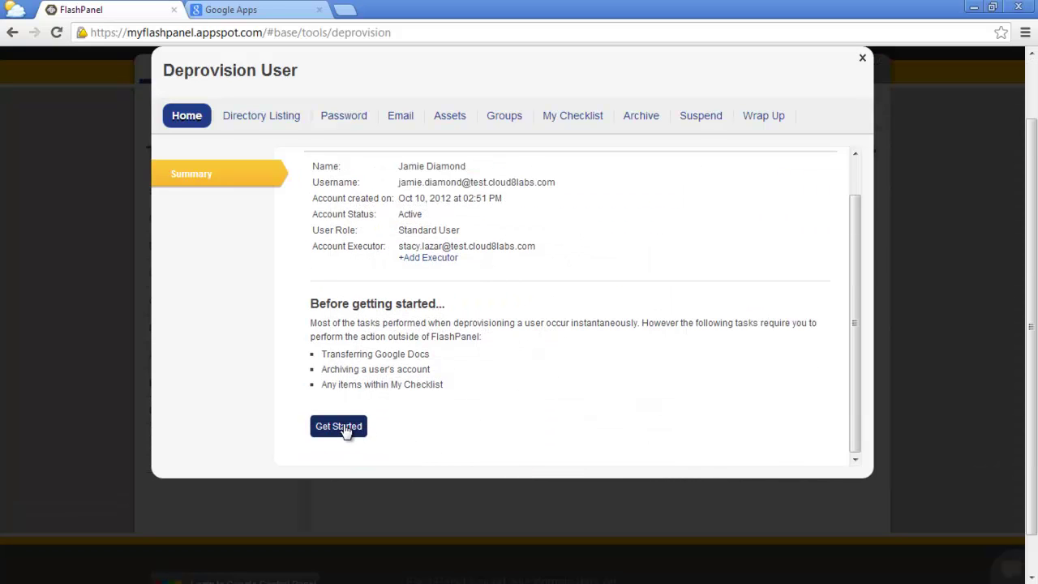
# Step: Begin the wizard and hide the user from the directory listing
pyautogui.click(344, 431)
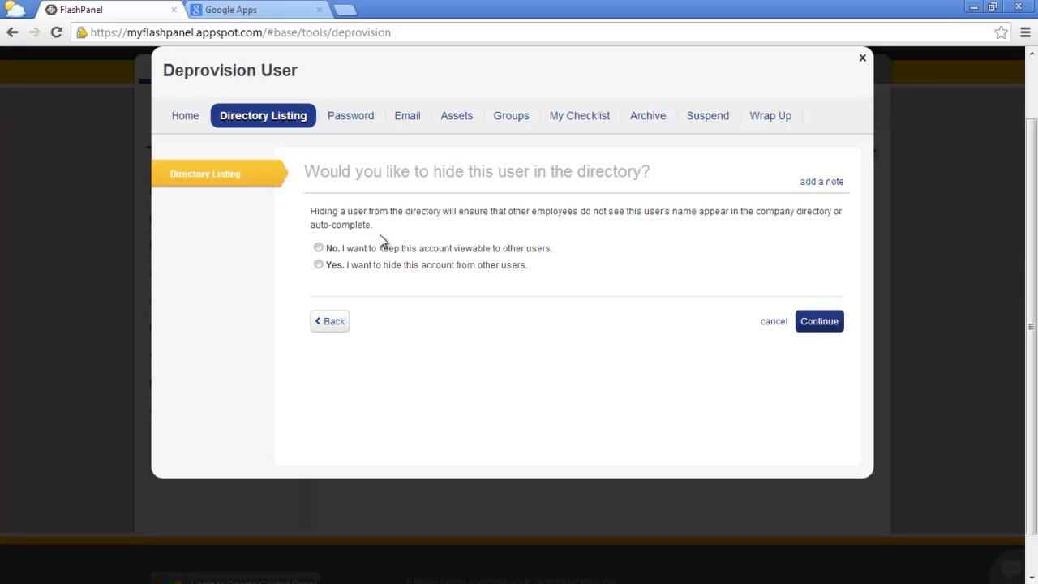
pyautogui.click(318, 265)
pyautogui.click(802, 322)
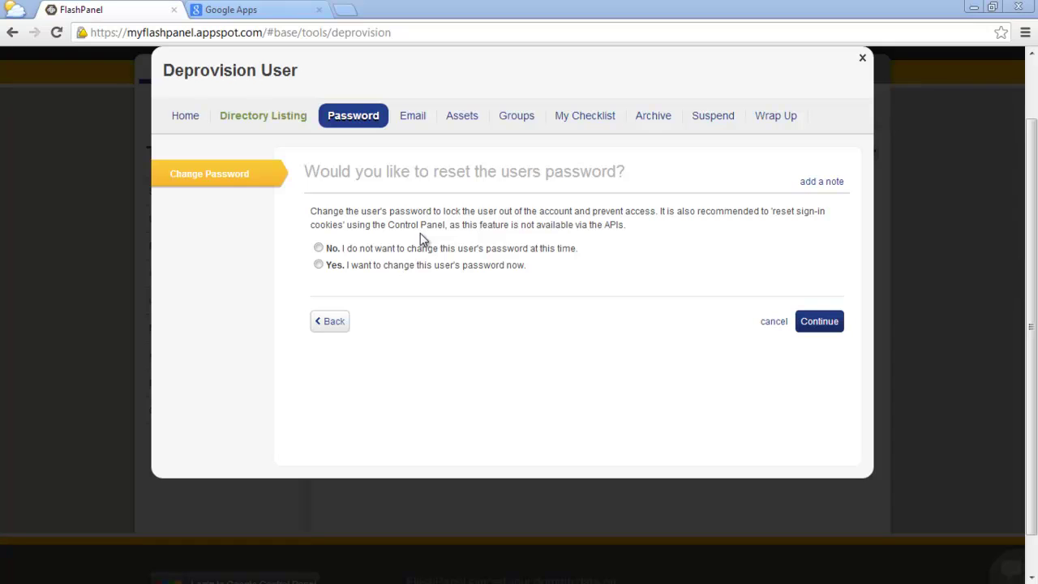
# Step: Skip the password and auto-reply steps, then delegate the user's email to the executor
pyautogui.click(323, 266)
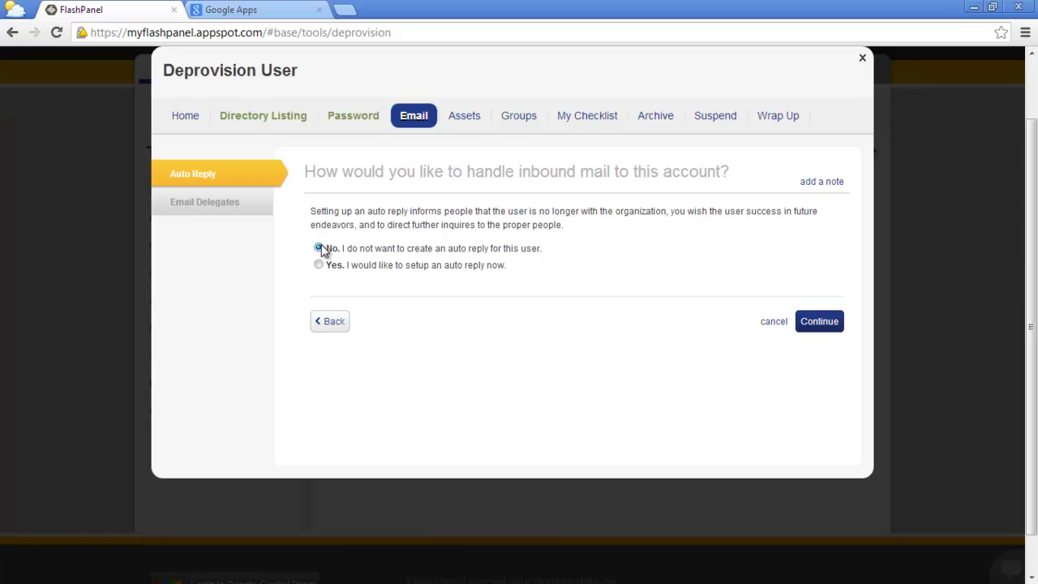
pyautogui.click(252, 204)
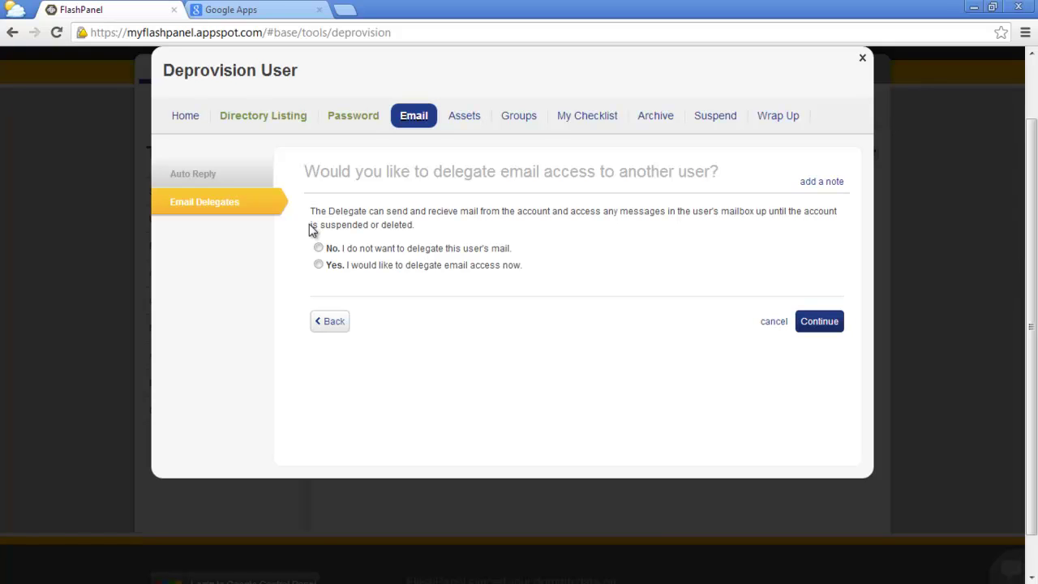
pyautogui.click(318, 265)
pyautogui.click(766, 401)
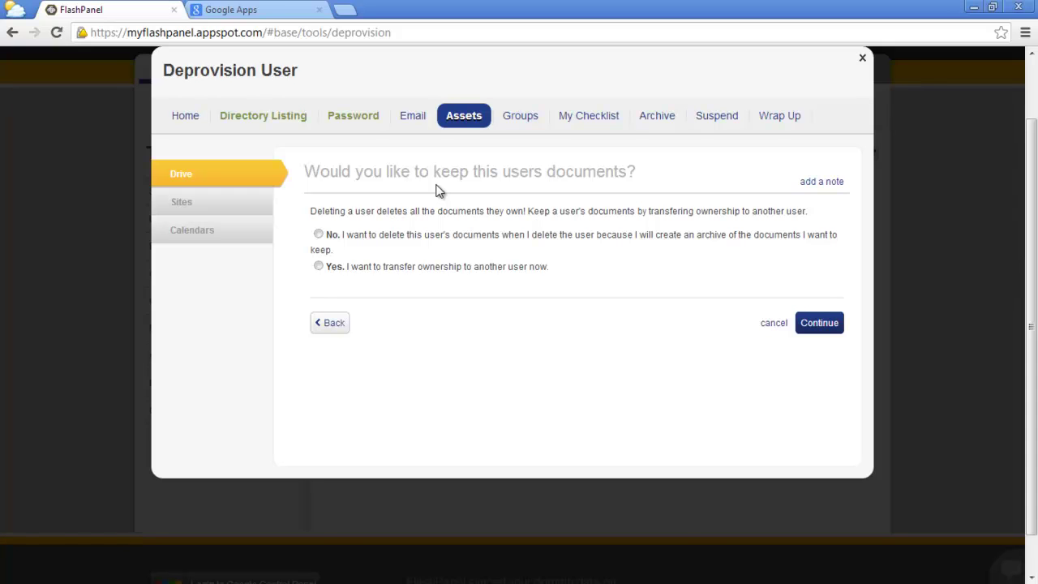
# Step: Transfer ownership of all the user's Drive documents to the executor via the control panel
pyautogui.click(318, 266)
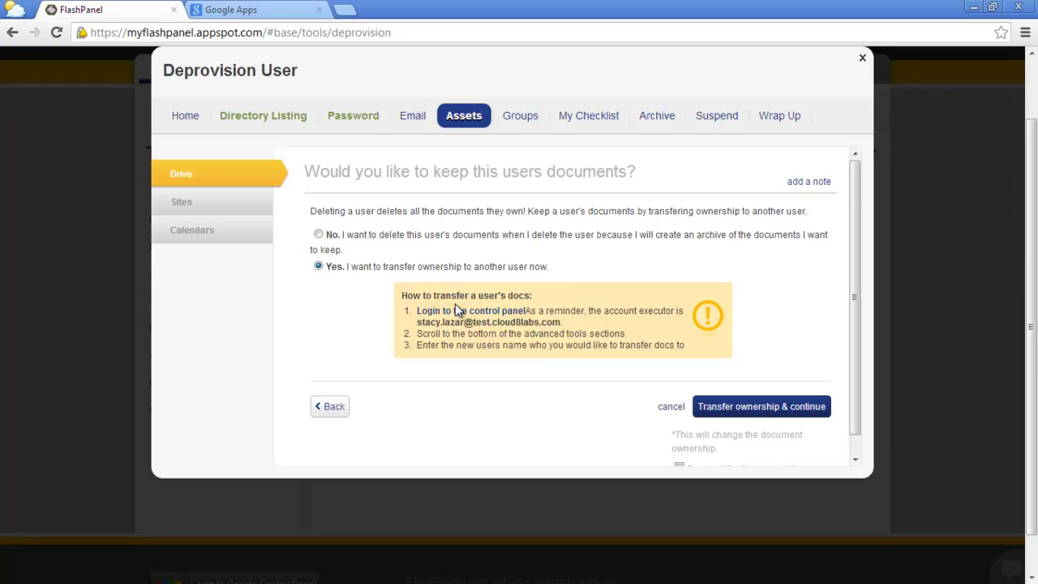
pyautogui.click(461, 312)
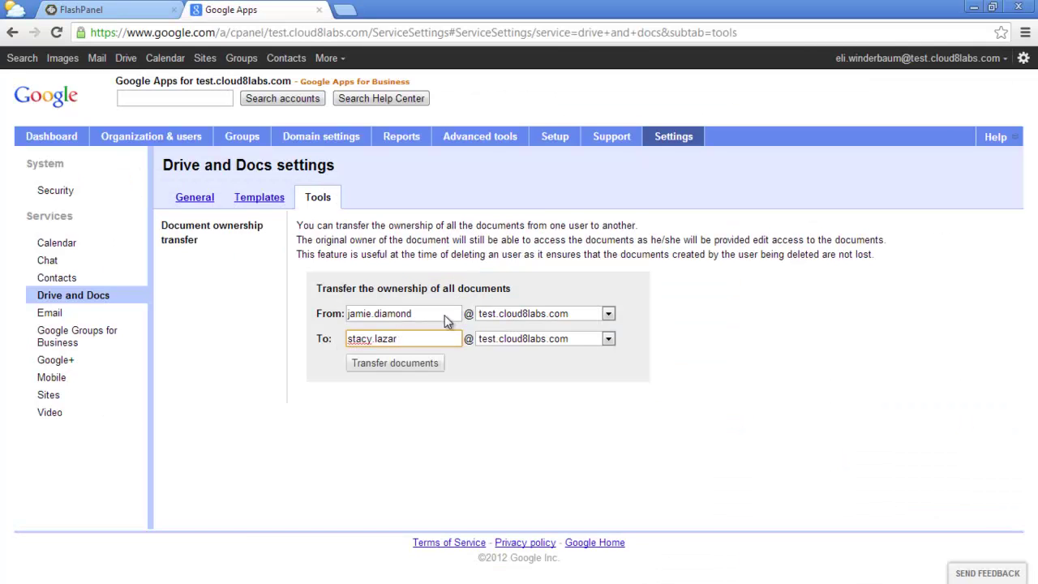
pyautogui.click(391, 316)
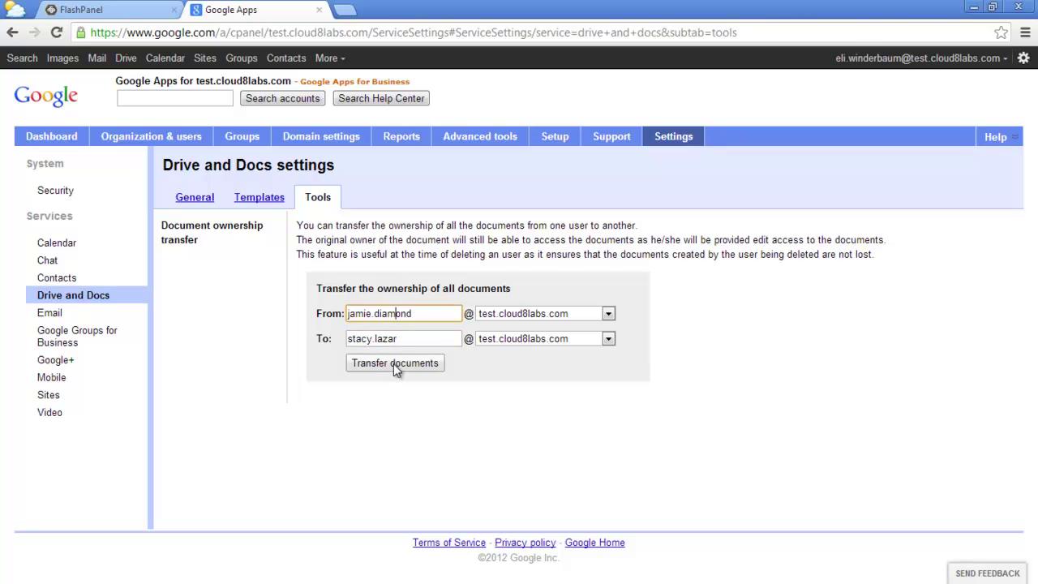
pyautogui.click(395, 361)
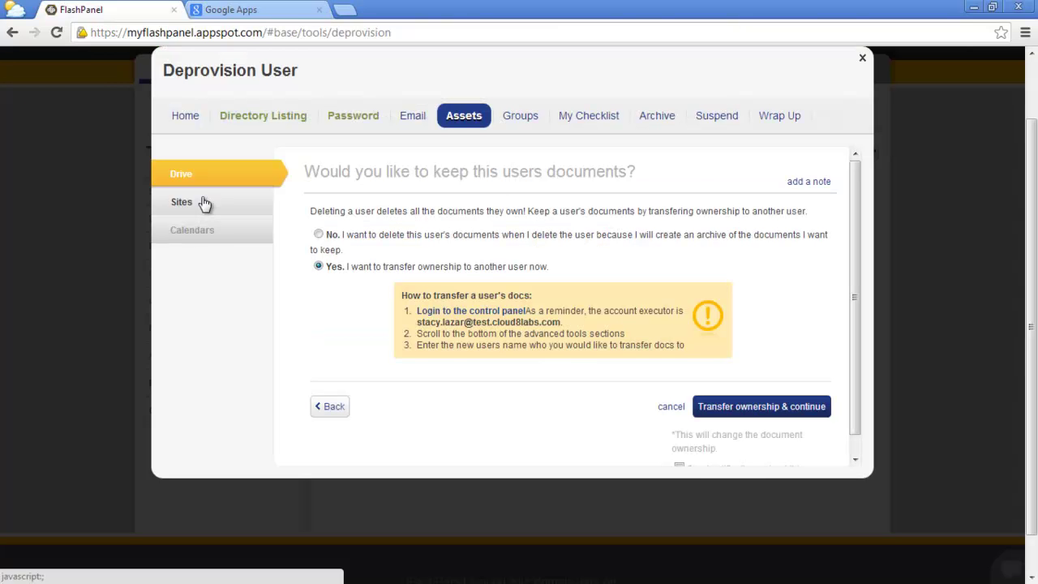
# Step: Transfer the departing user's sites to the executor
pyautogui.click(203, 203)
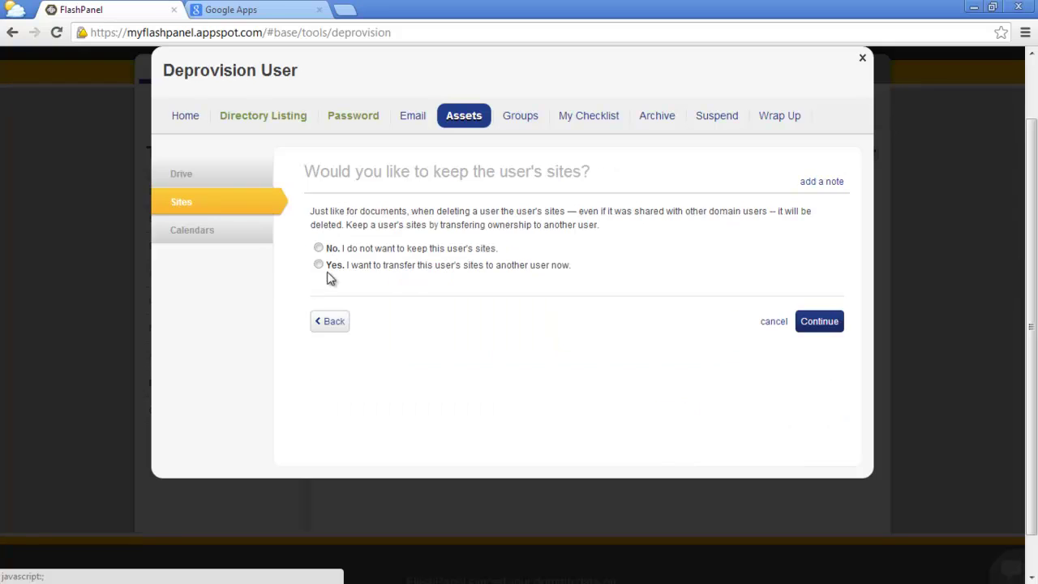
pyautogui.click(319, 264)
pyautogui.click(740, 403)
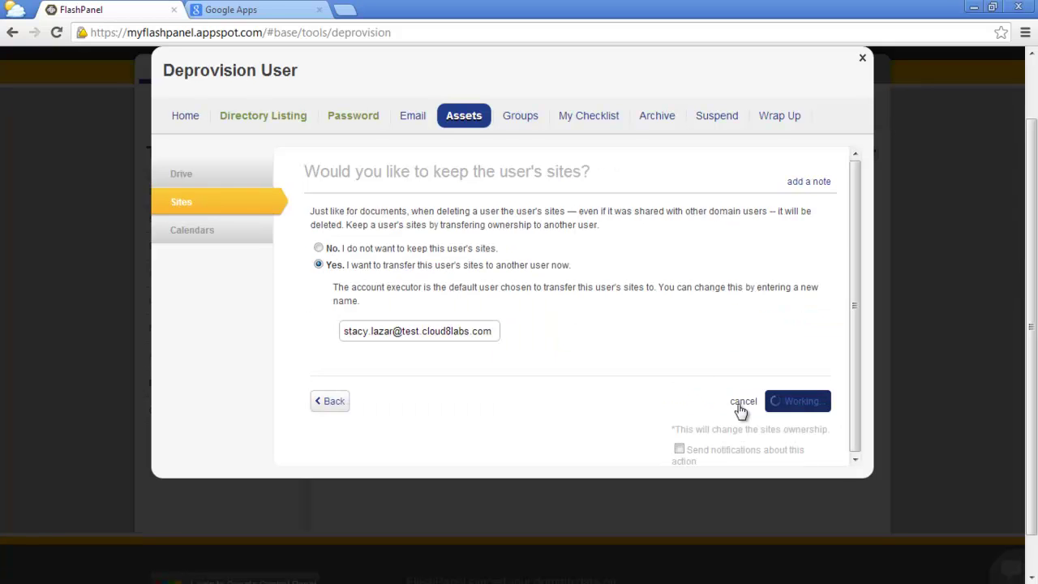
# Step: Hand over the secondary calendars and group ownership and membership to the executor
pyautogui.click(318, 265)
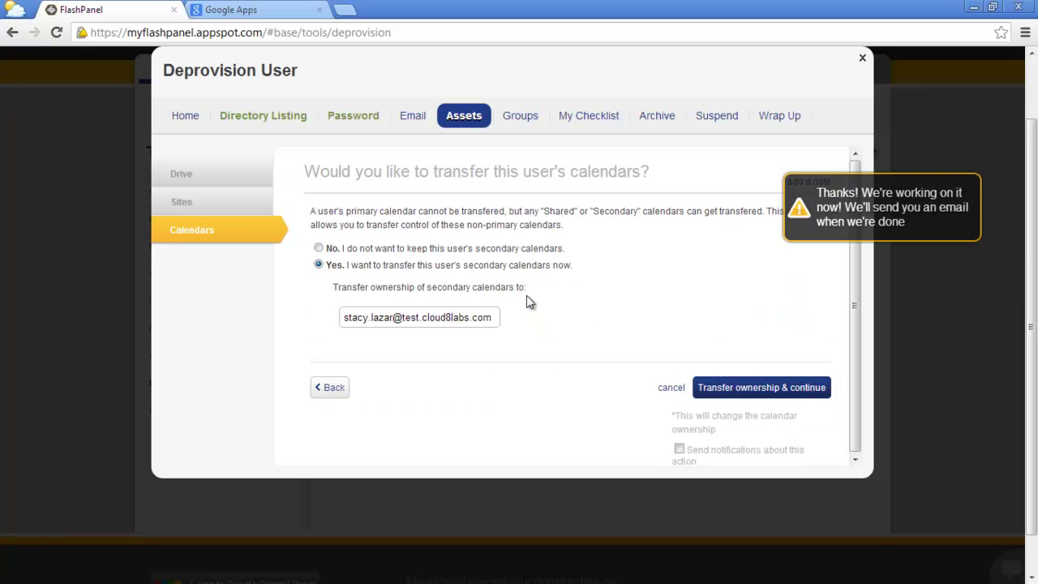
pyautogui.click(723, 389)
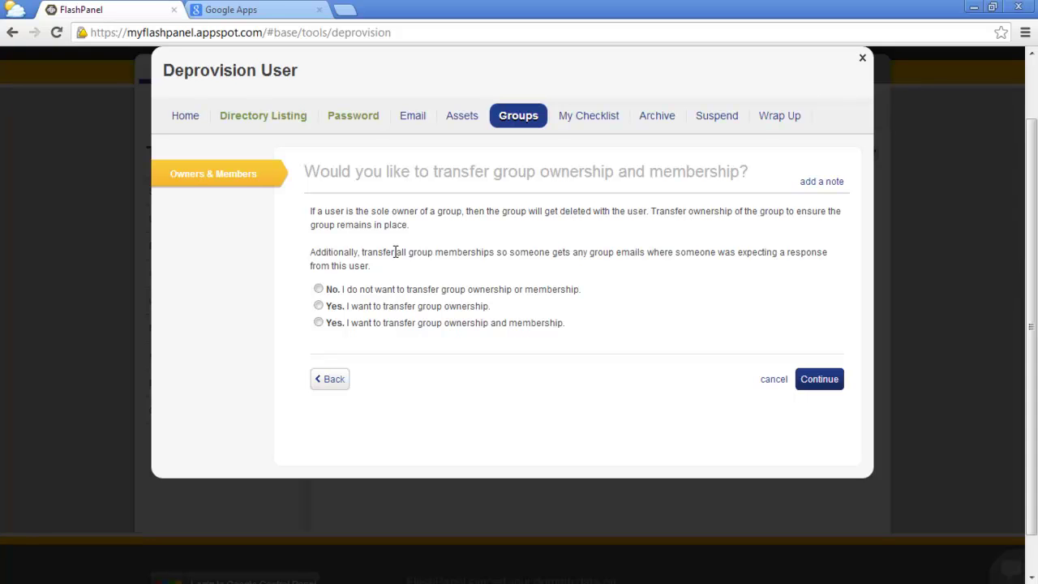
pyautogui.click(319, 323)
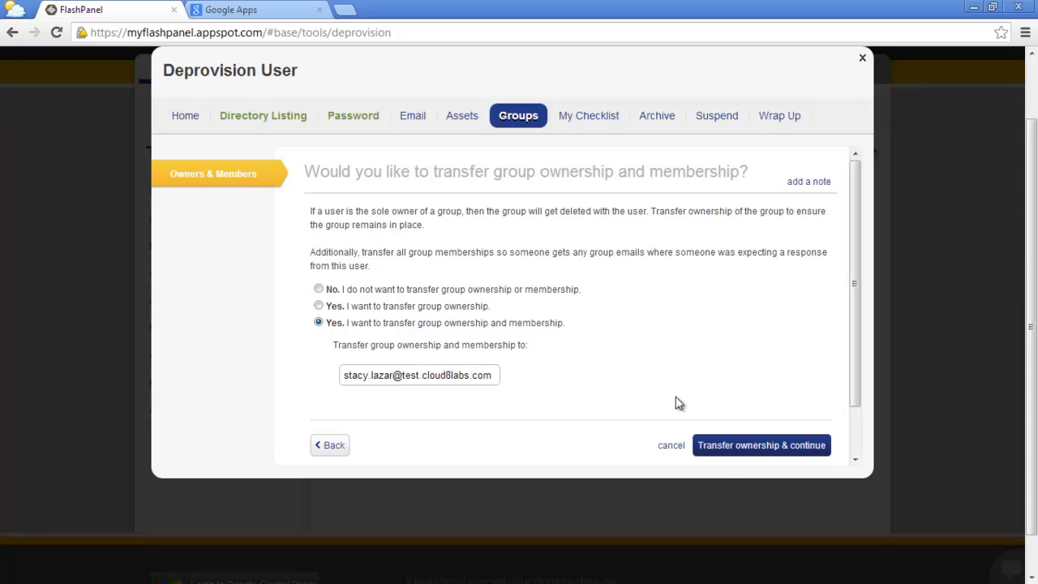
pyautogui.click(727, 446)
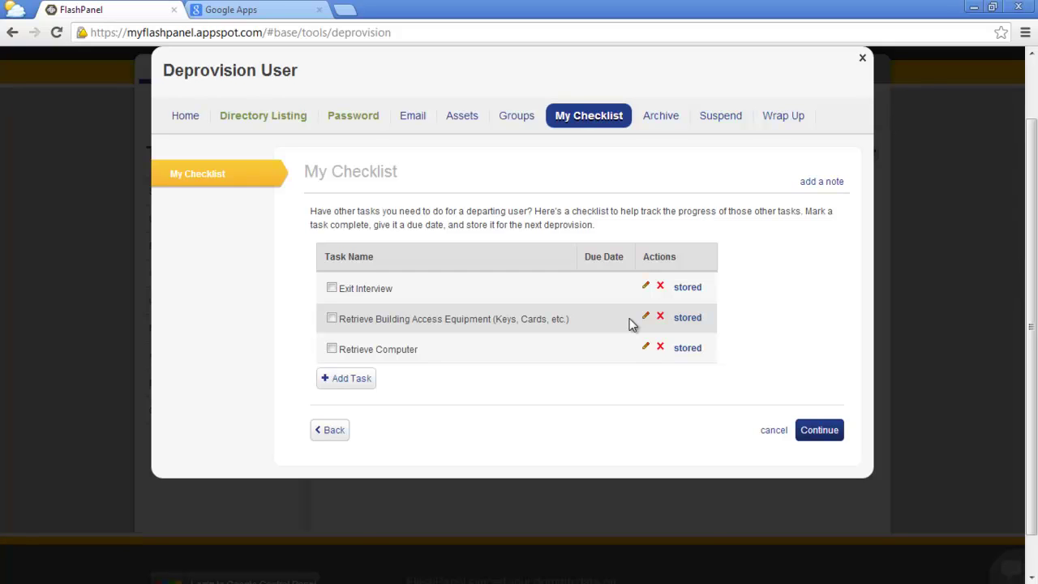
# Step: Tick Exit Interview and Retrieve Computer, add a 'Retrieve Laptop' task, and continue to Archive
pyautogui.click(332, 288)
pyautogui.click(332, 349)
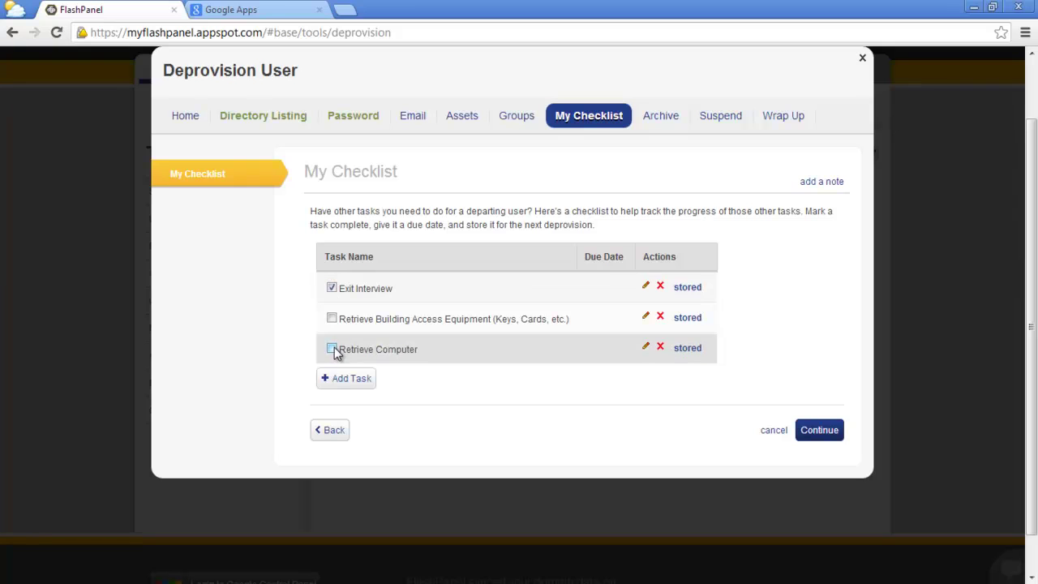
pyautogui.click(351, 388)
pyautogui.write('R')
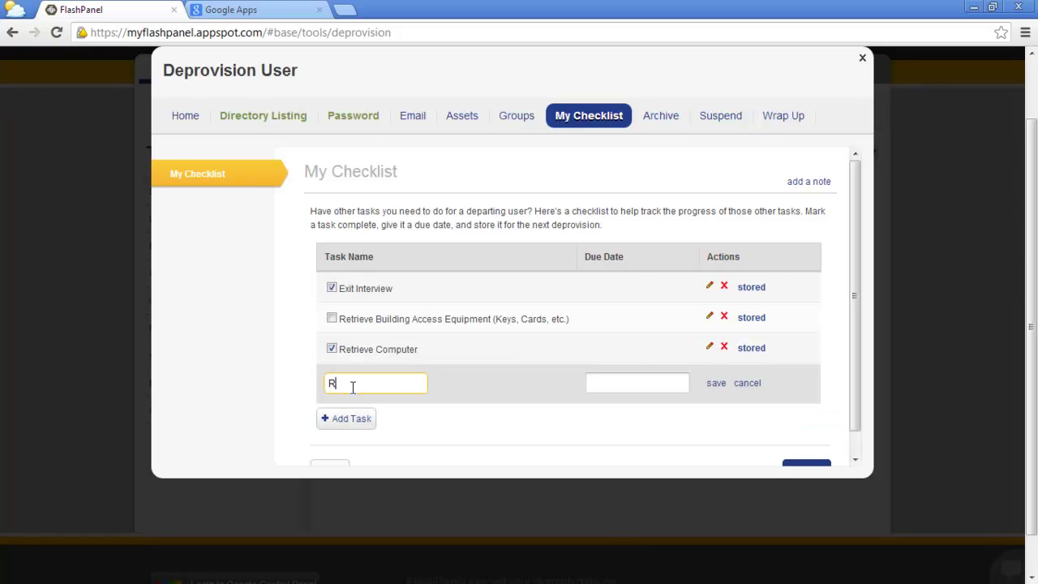
pyautogui.write('etrieve Laptop')
pyautogui.click(714, 387)
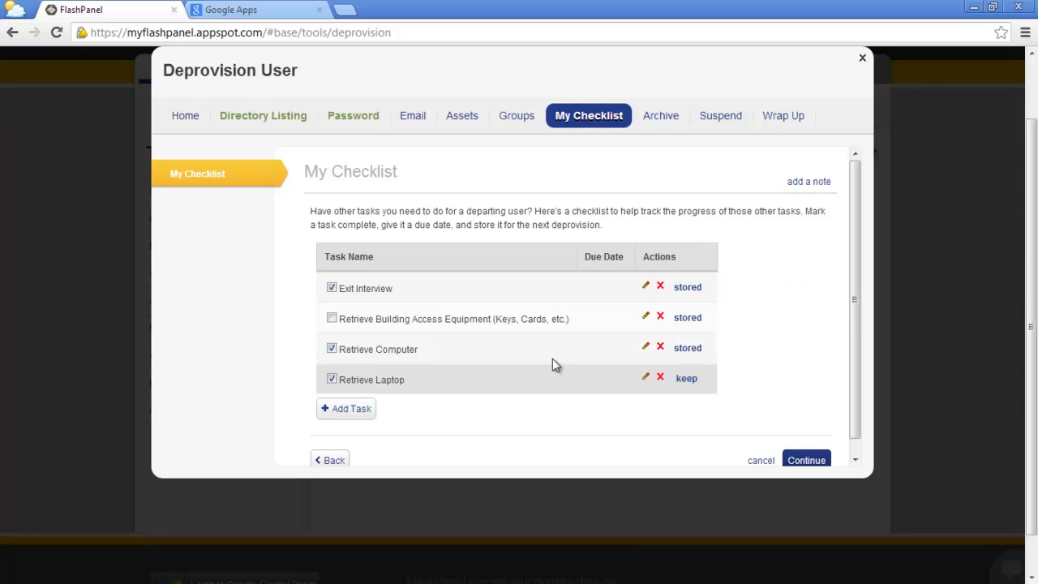
pyautogui.click(808, 460)
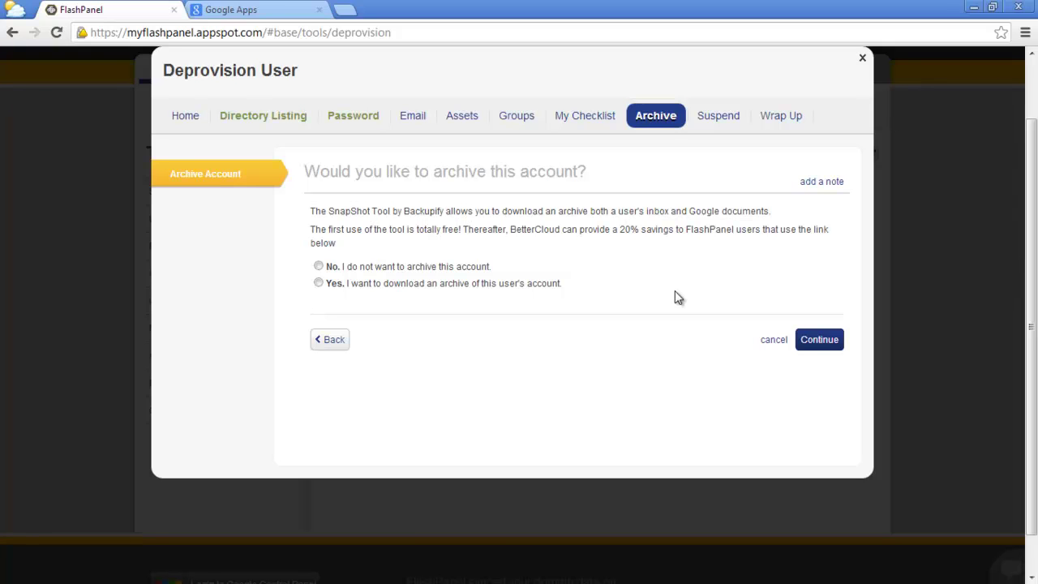
# Step: Answer Yes to archiving the account, then choose to suspend it now and continue
pyautogui.click(319, 283)
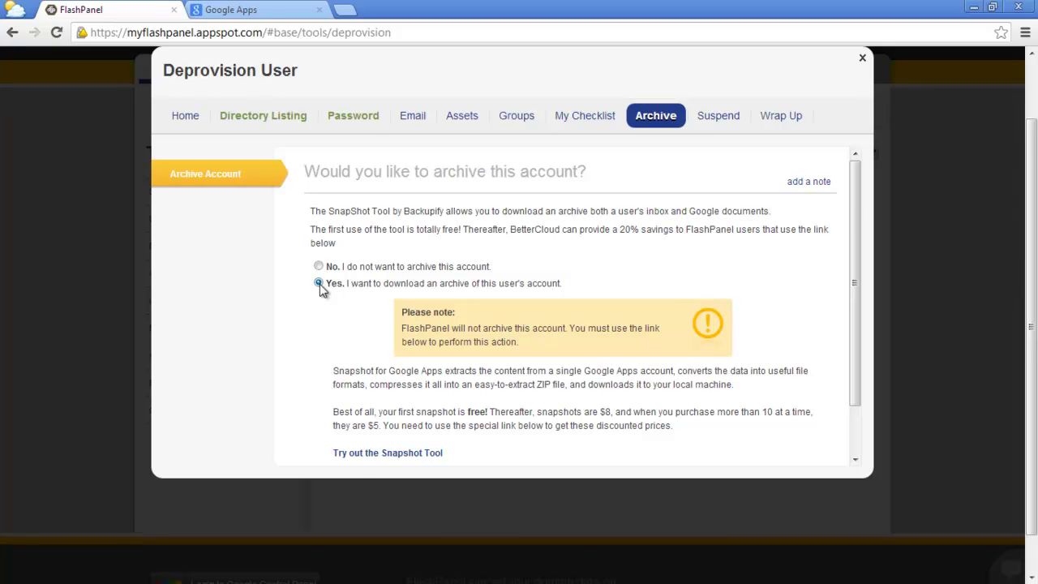
pyautogui.scroll(-1, 320, 290)
pyautogui.click(807, 445)
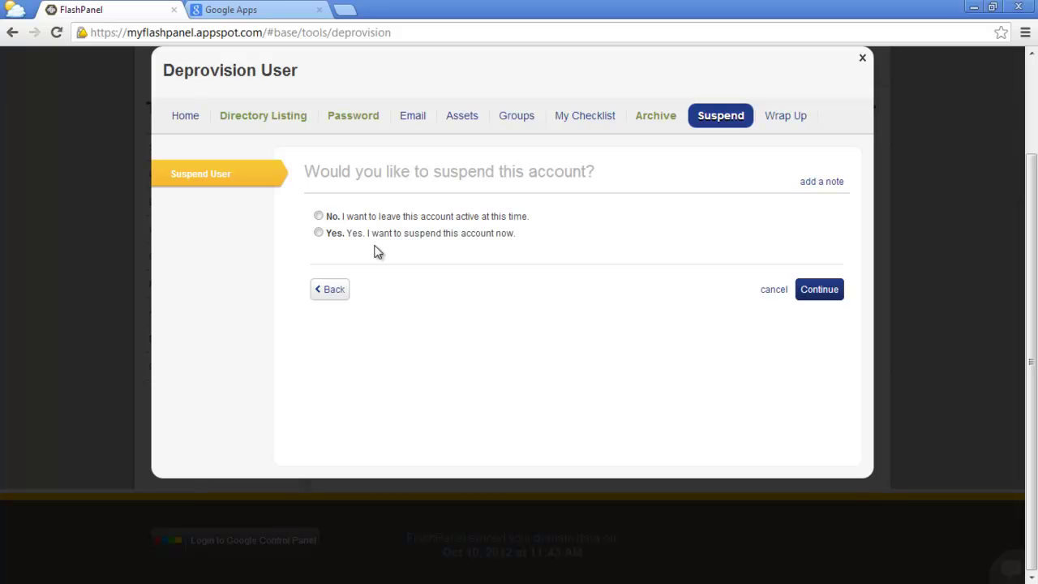
pyautogui.click(319, 233)
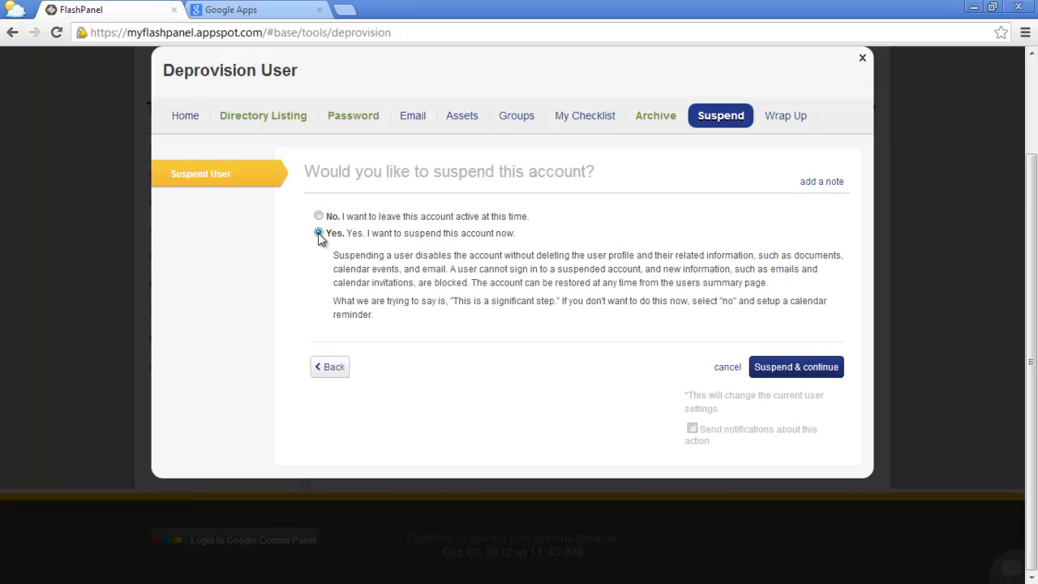
pyautogui.click(815, 368)
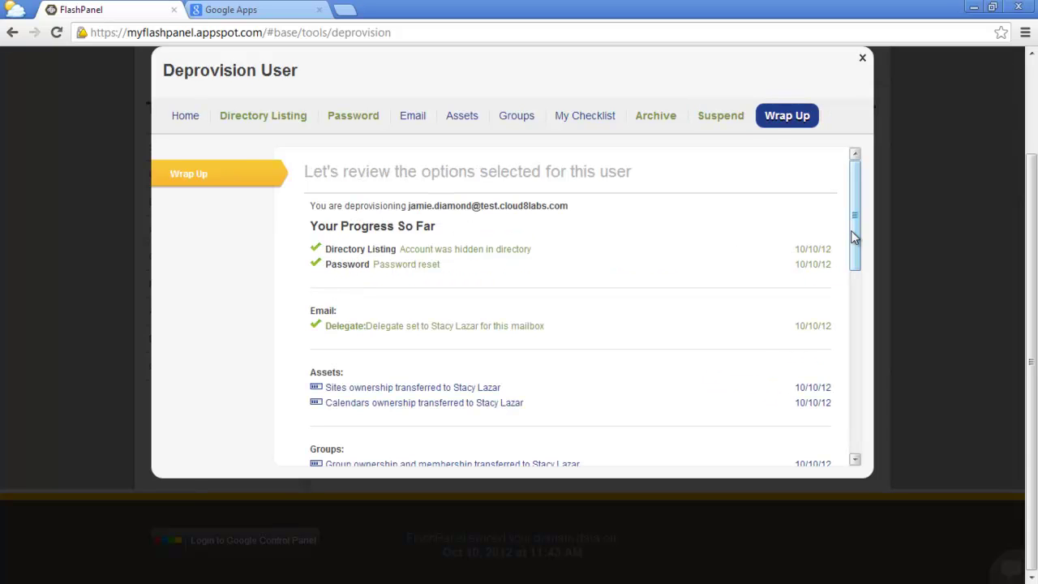
pyautogui.moveTo(854, 236); pyautogui.dragTo(862, 423)
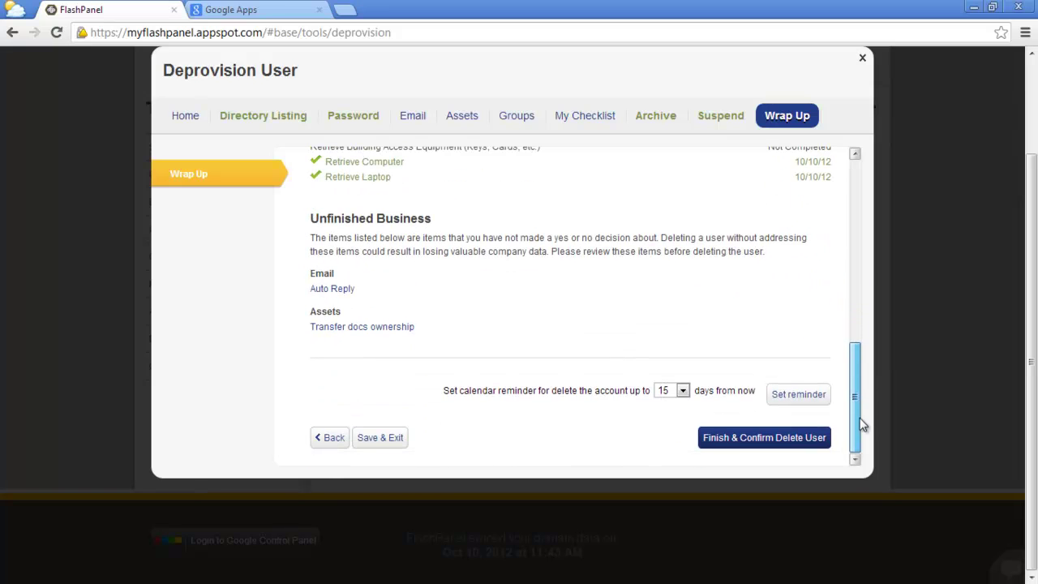
pyautogui.click(682, 391)
pyautogui.click(398, 440)
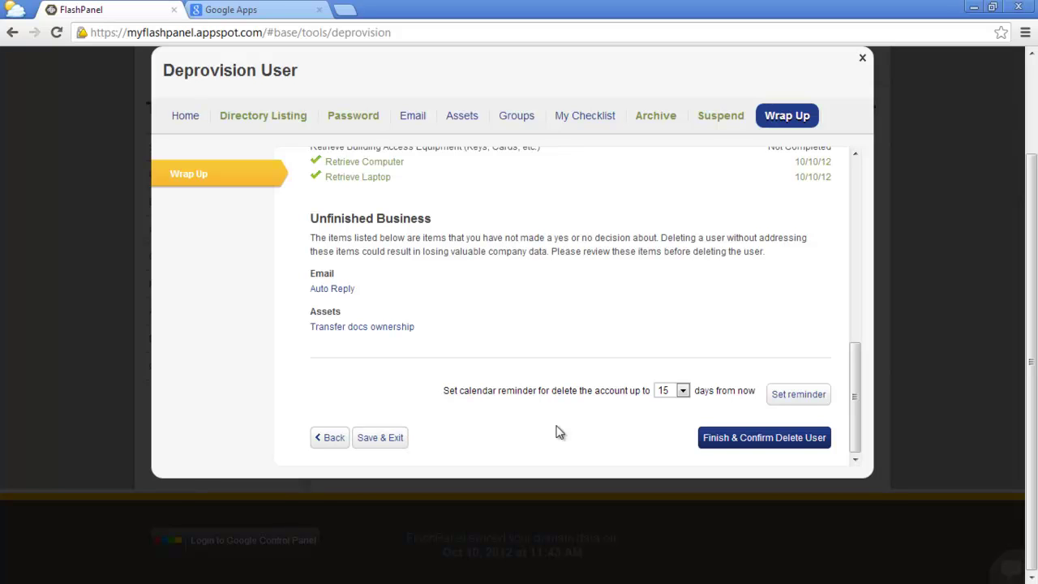
# Step: Finish the wizard, confirm deleting the user, and close the success message
pyautogui.click(756, 440)
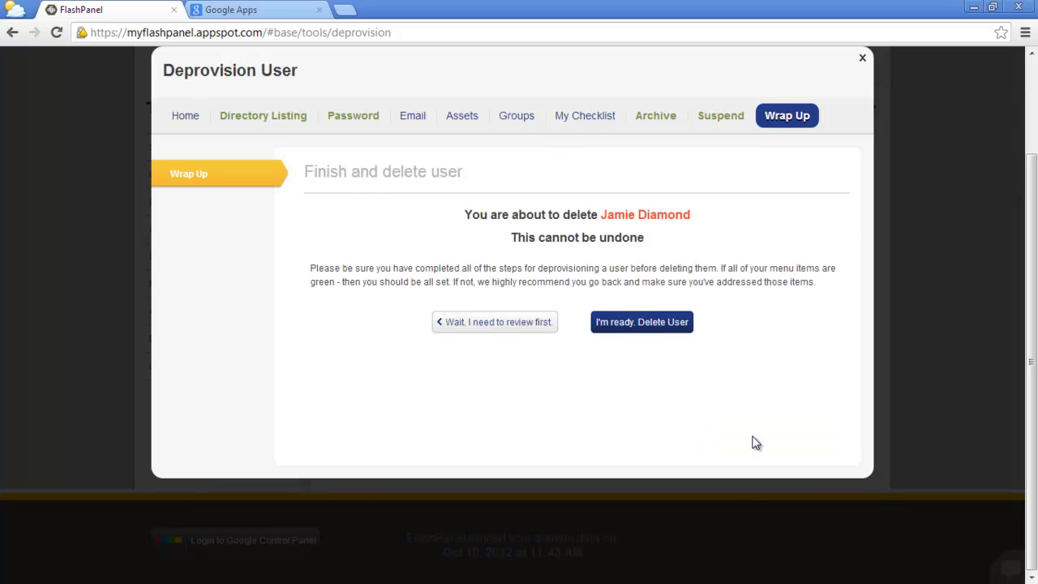
pyautogui.click(627, 324)
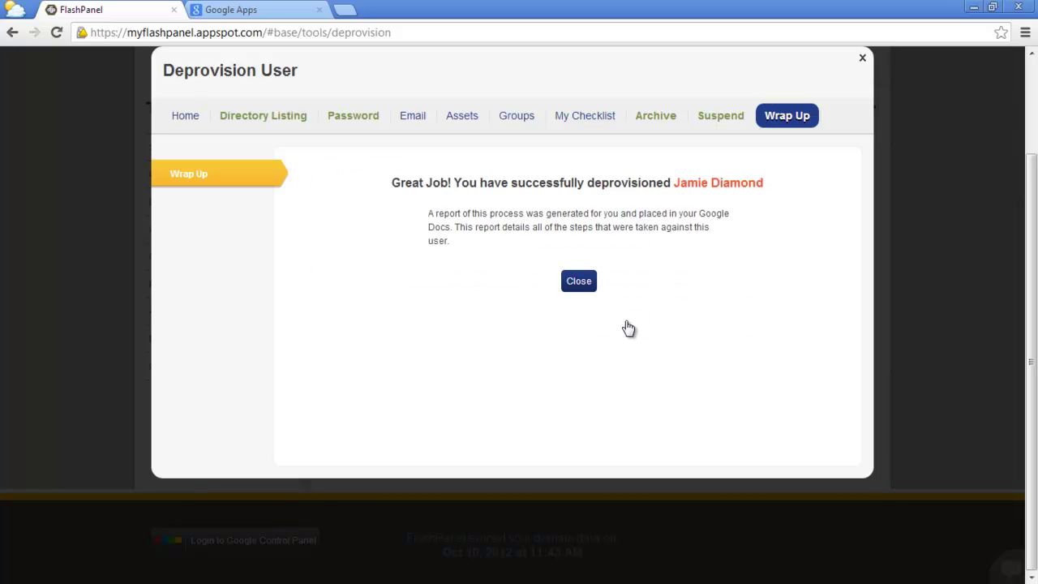
pyautogui.click(579, 282)
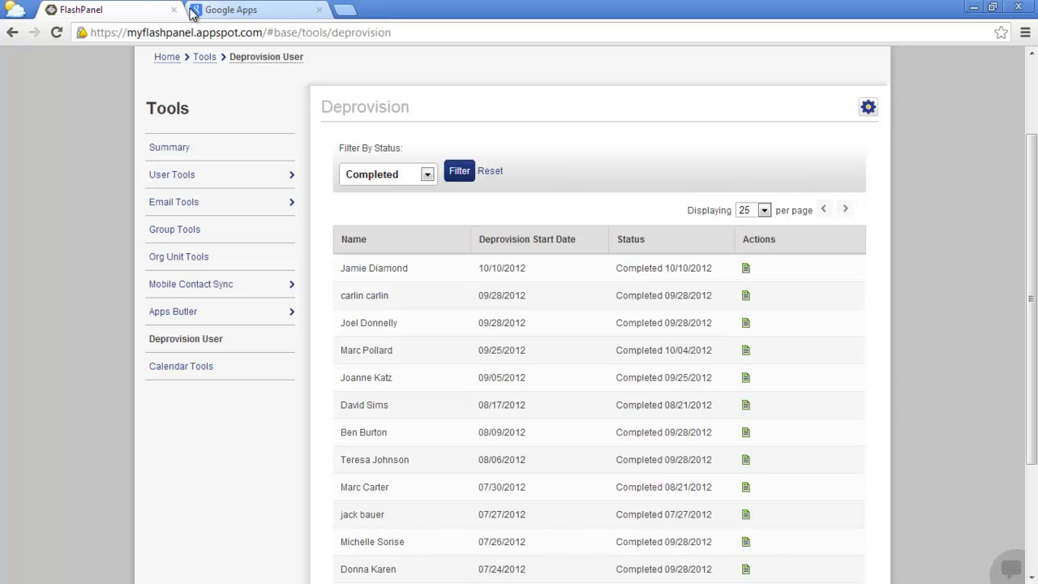
# Step: List recently deleted users in Google Apps and undelete the user into the top-level organization
pyautogui.click(248, 16)
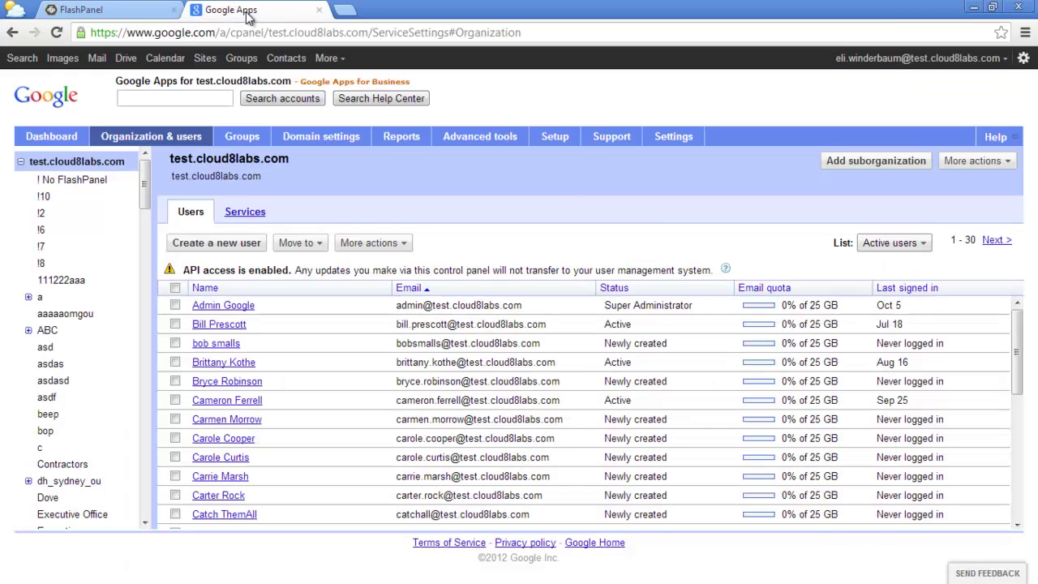
pyautogui.click(895, 243)
pyautogui.click(903, 297)
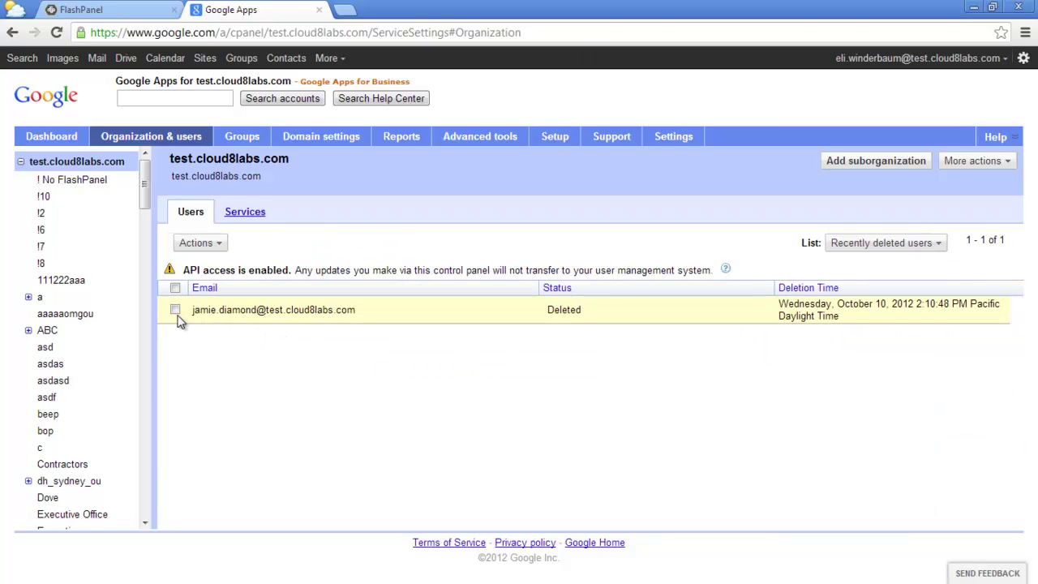
pyautogui.click(175, 309)
pyautogui.click(224, 244)
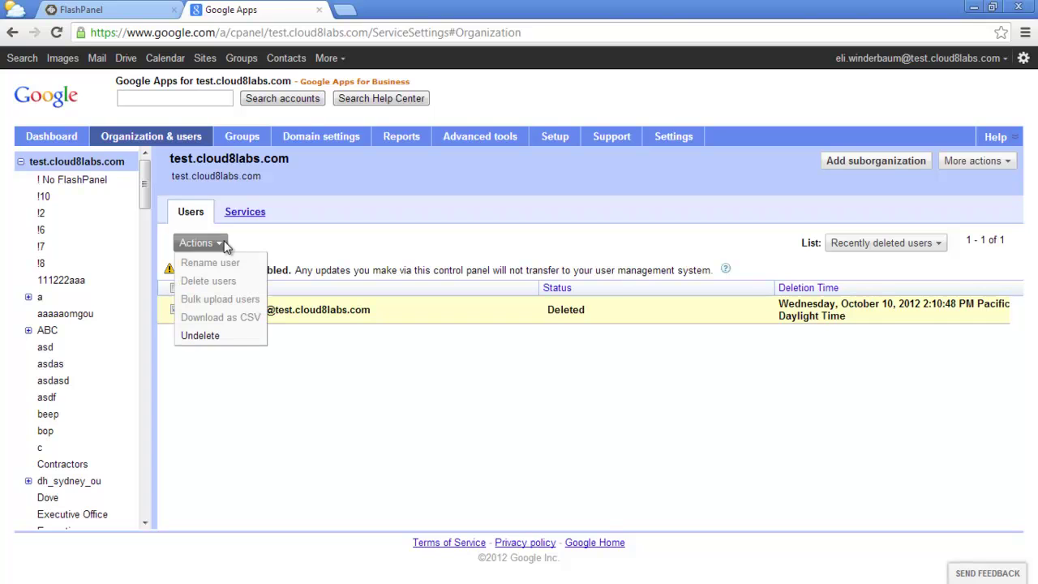
pyautogui.click(201, 336)
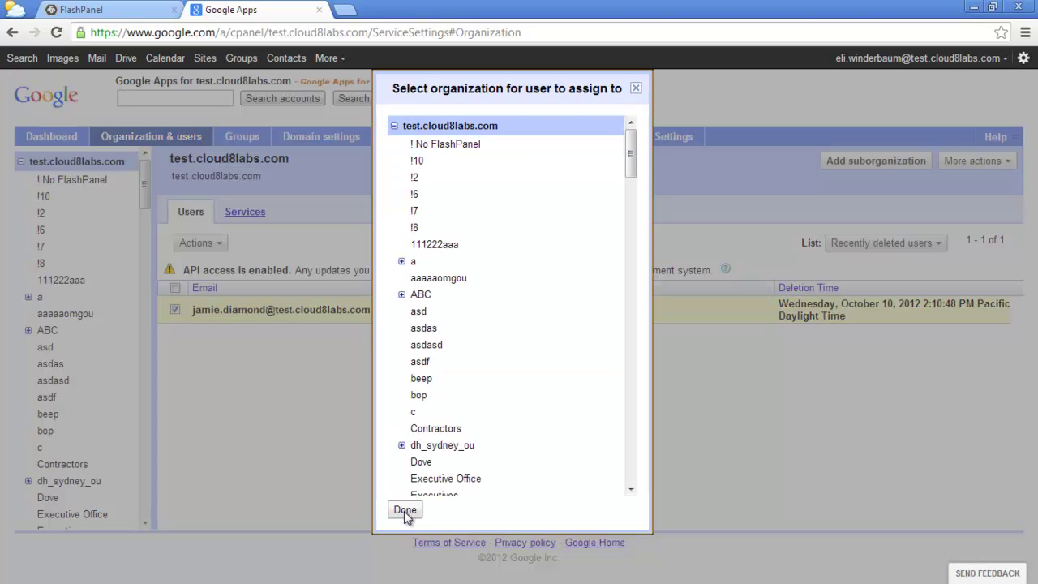
pyautogui.click(405, 511)
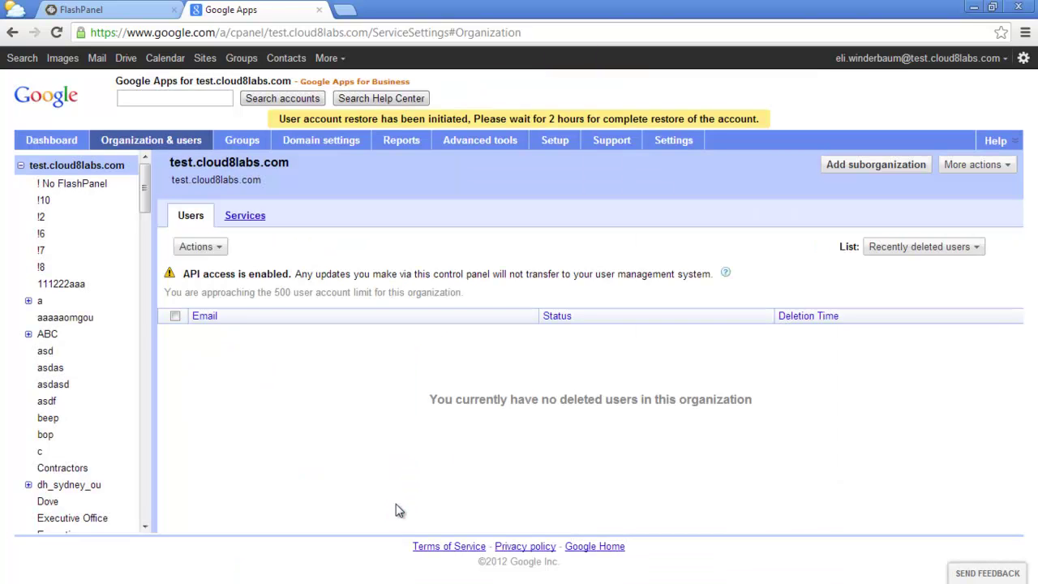